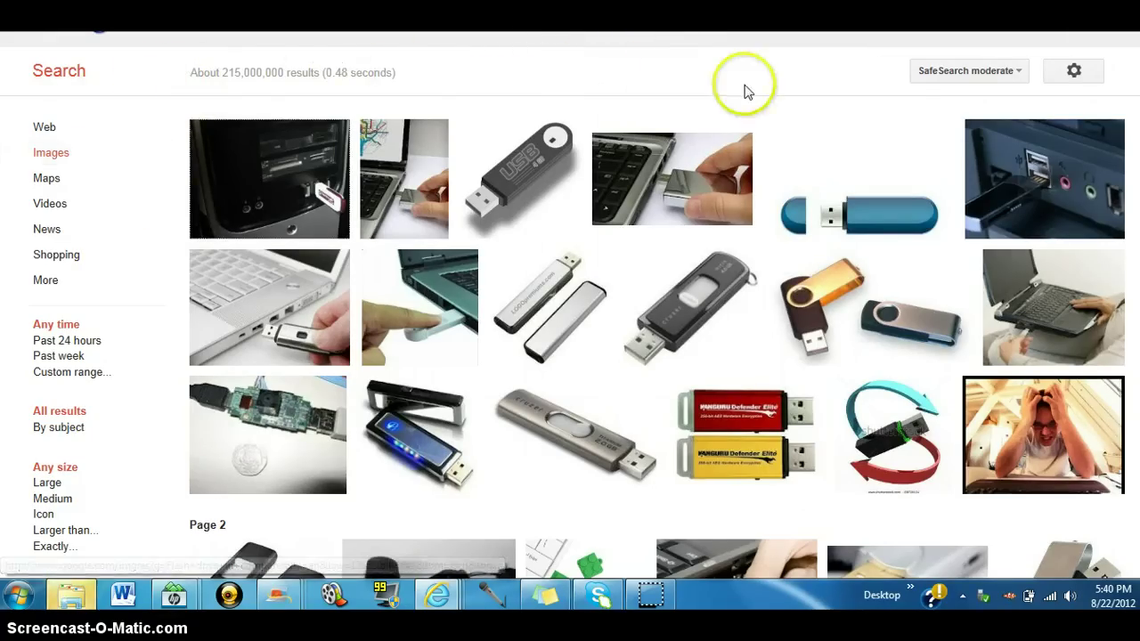
Step: From the AutoPlay prompt, open the empty FLASH DRIVE (G:) under Computer in Windows Explorer
left_click(75, 604)
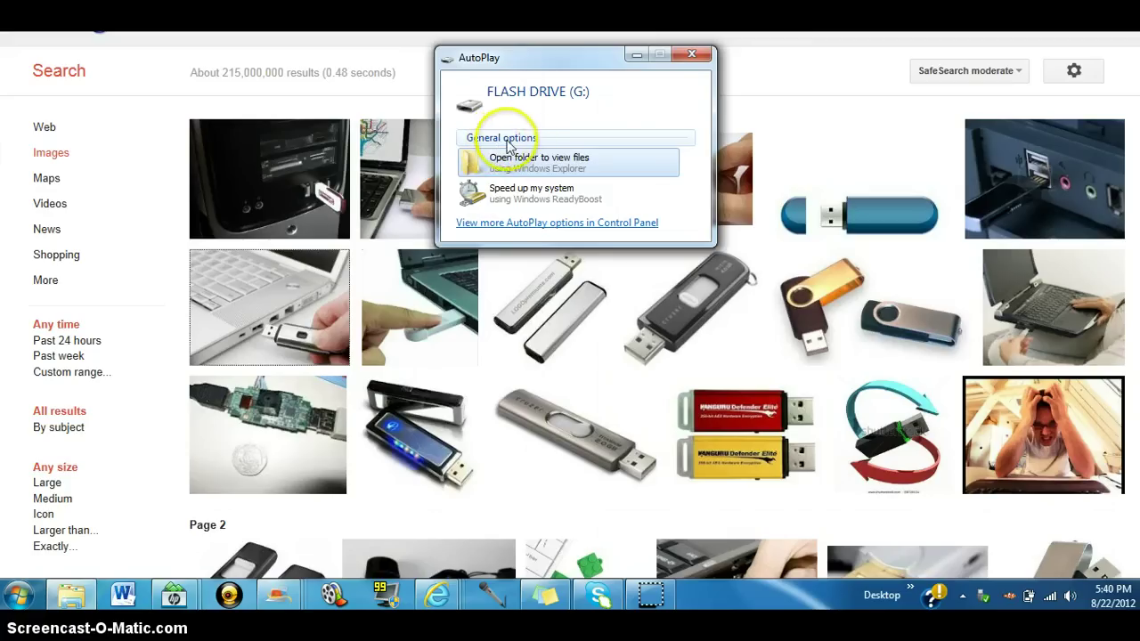
left_click(548, 164)
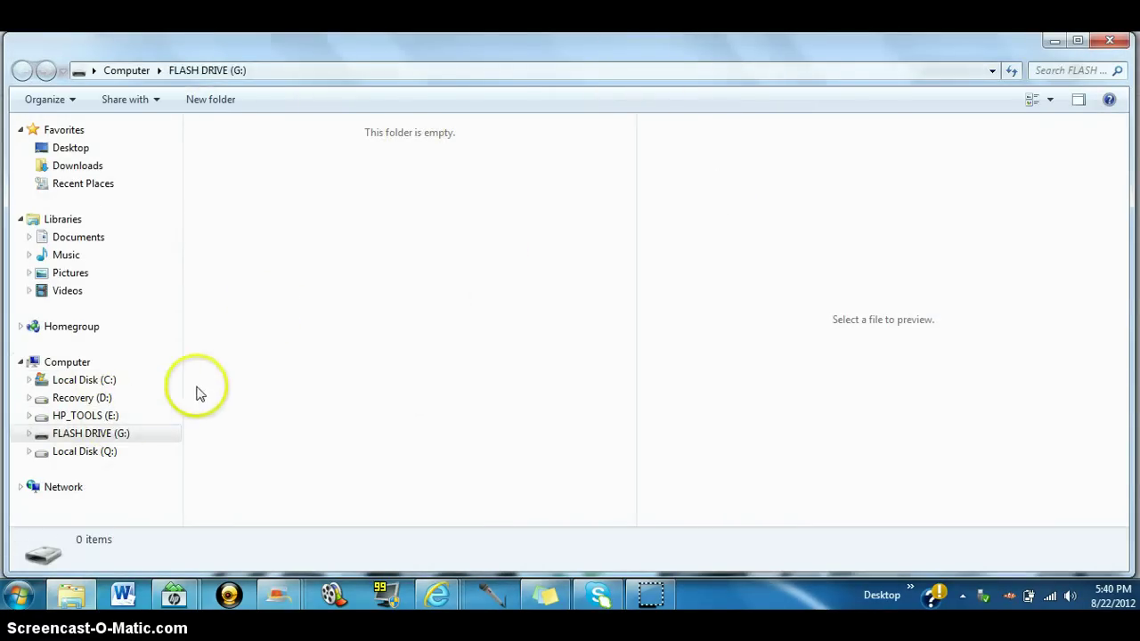
mouse_move(98, 357)
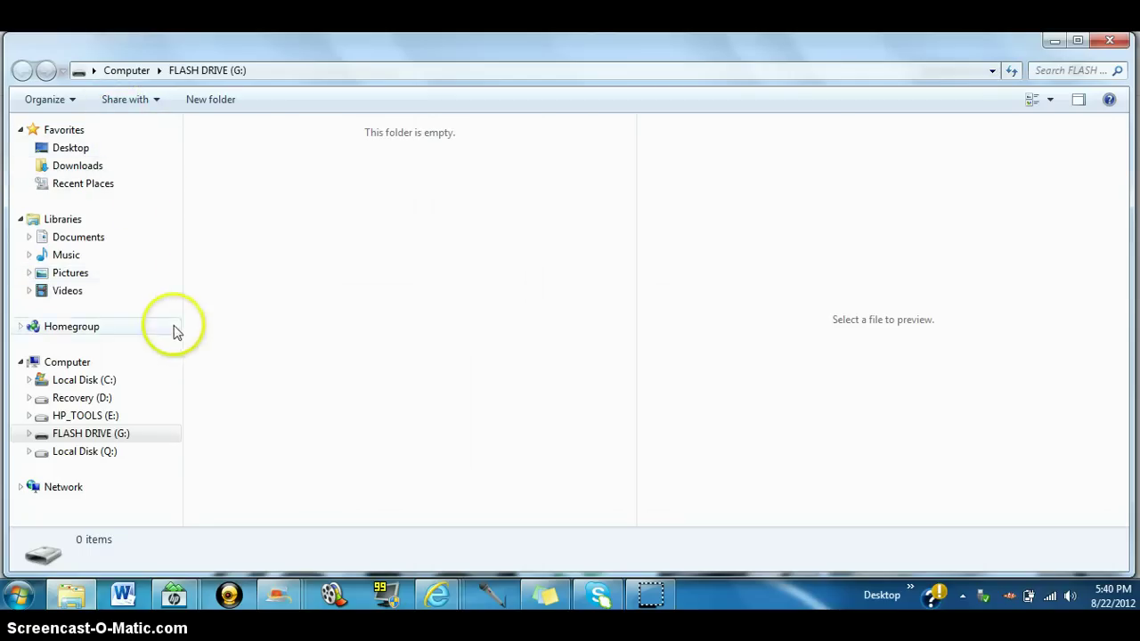
left_click(69, 367)
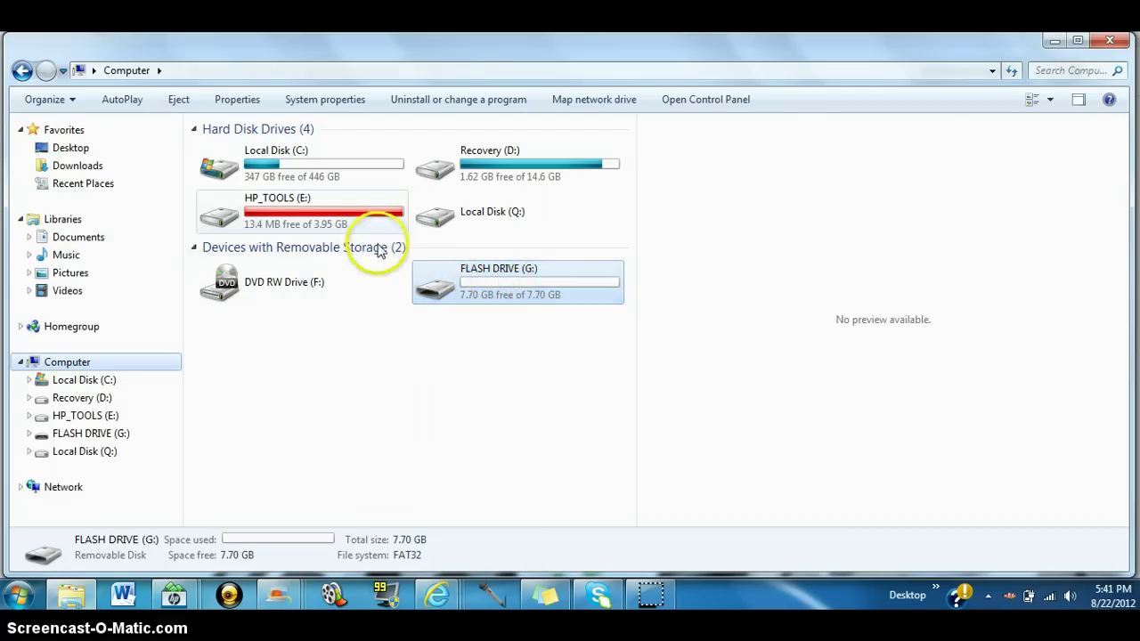
double_click(534, 278)
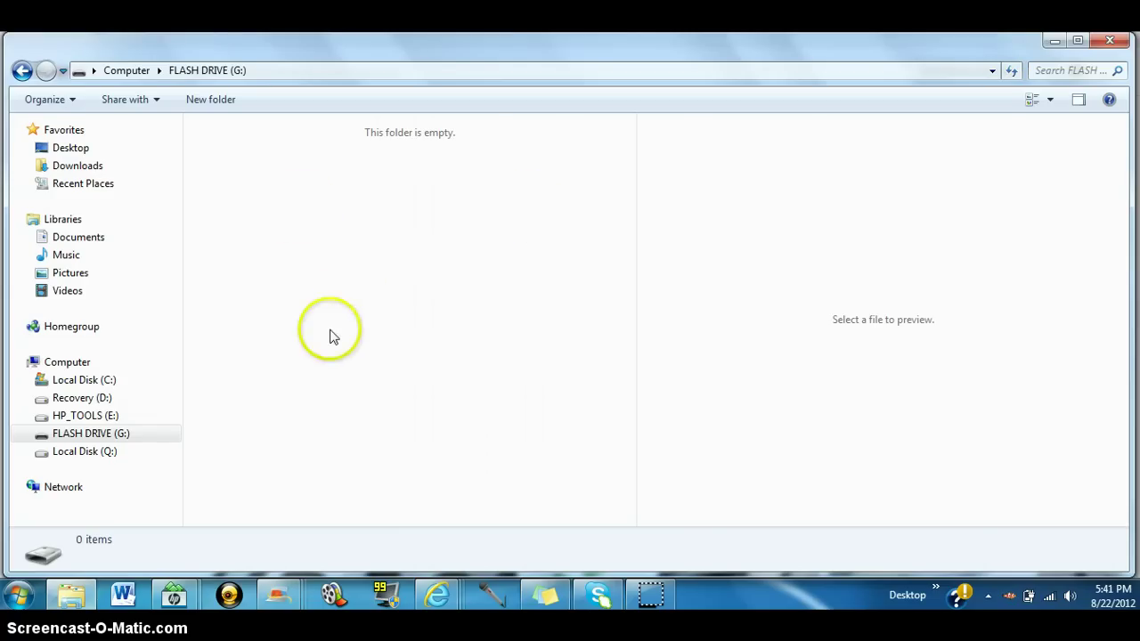
Step: Launch Word Starter 2010 and open Document1 containing 'Blah Blah Blah'
left_click(133, 604)
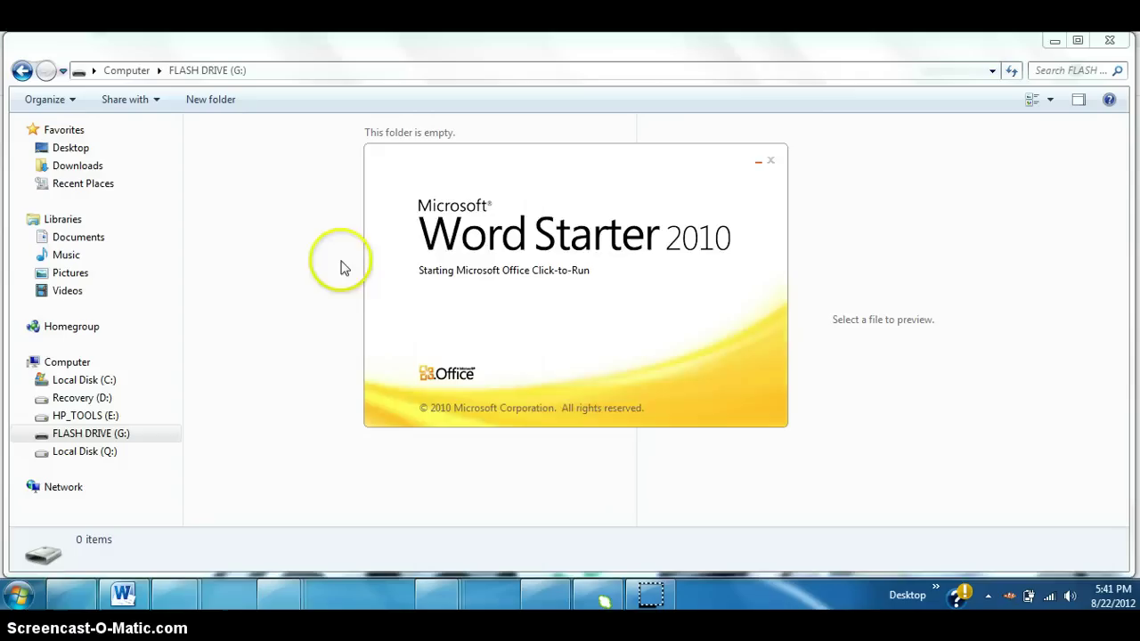
left_click(245, 237)
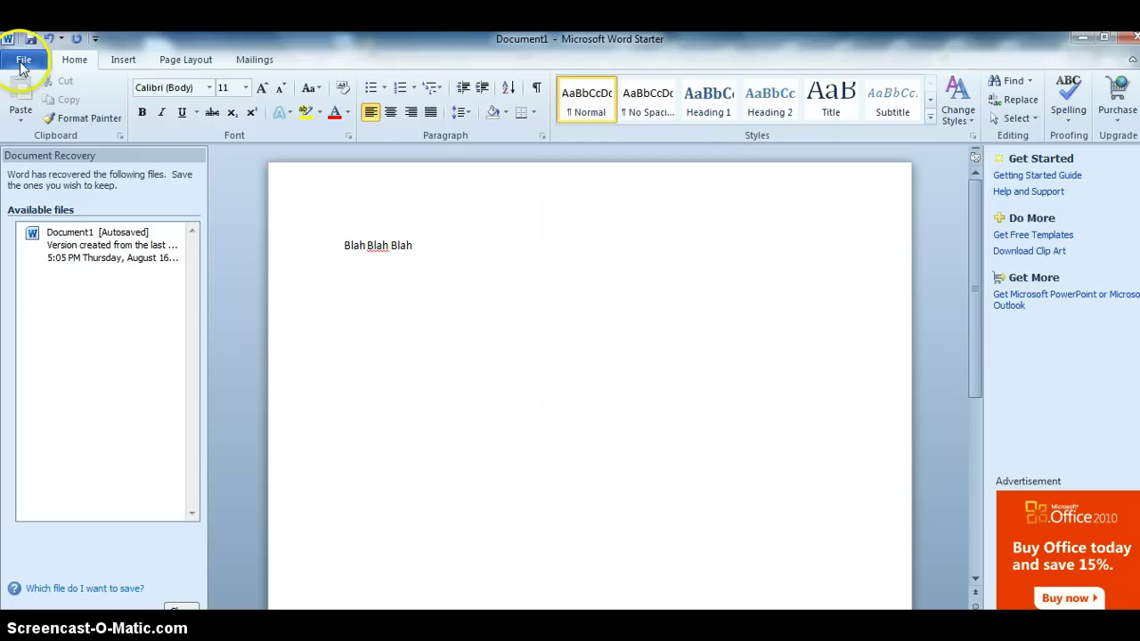
Step: Open the File save options to save the document as 'Random Essay'
left_click(23, 64)
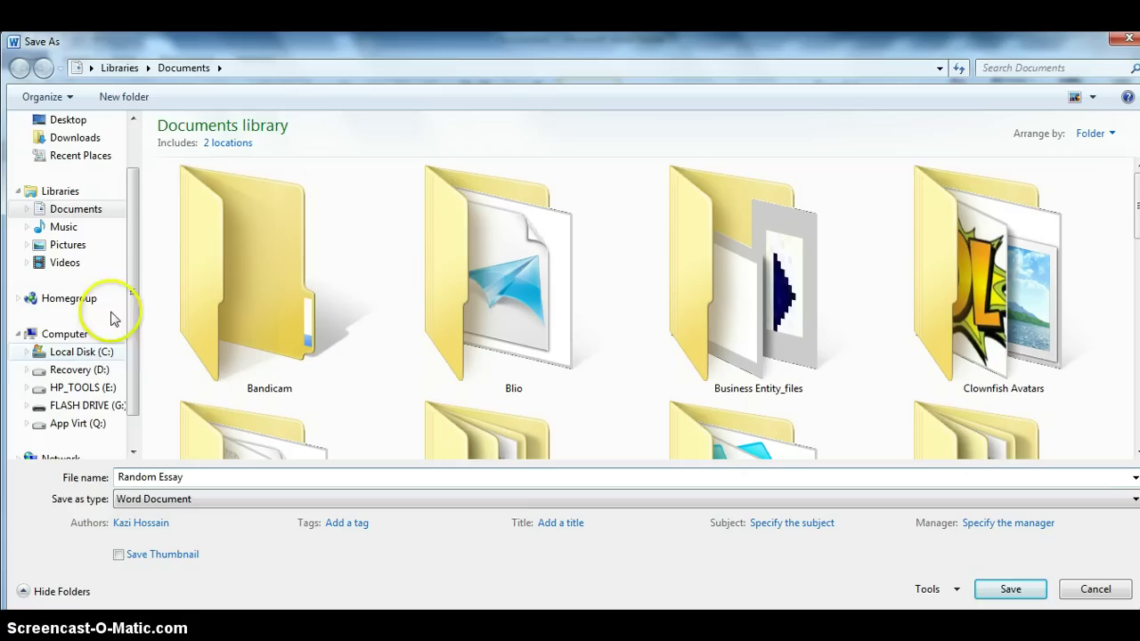
mouse_move(71, 294)
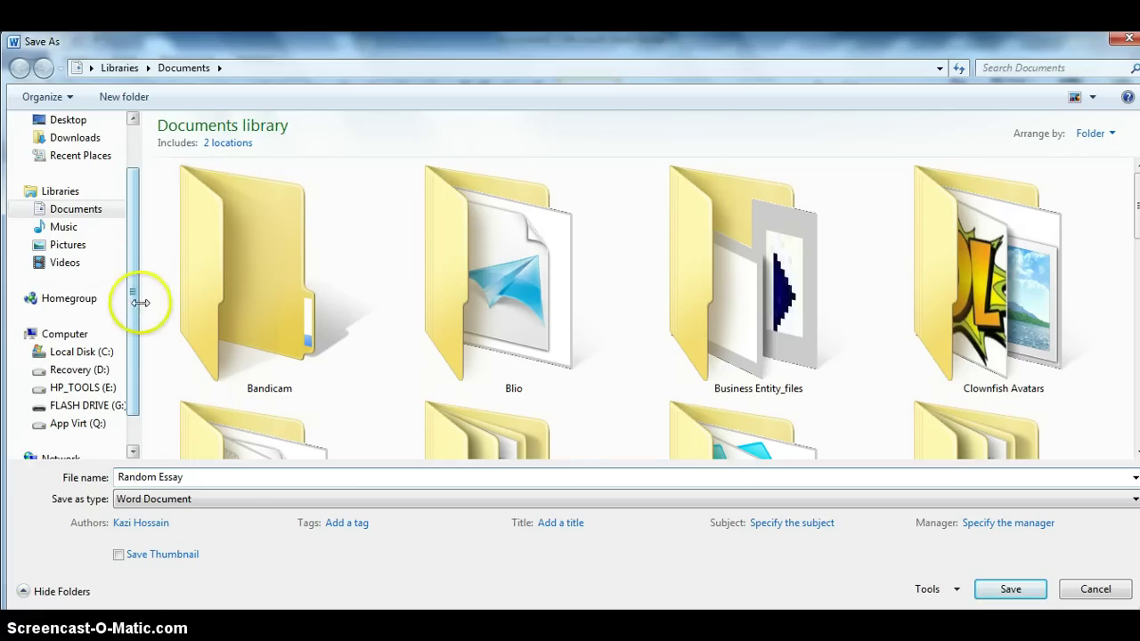
Step: Save 'Random Essay' to FLASH DRIVE (G:), chosen under Computer
left_click(94, 337)
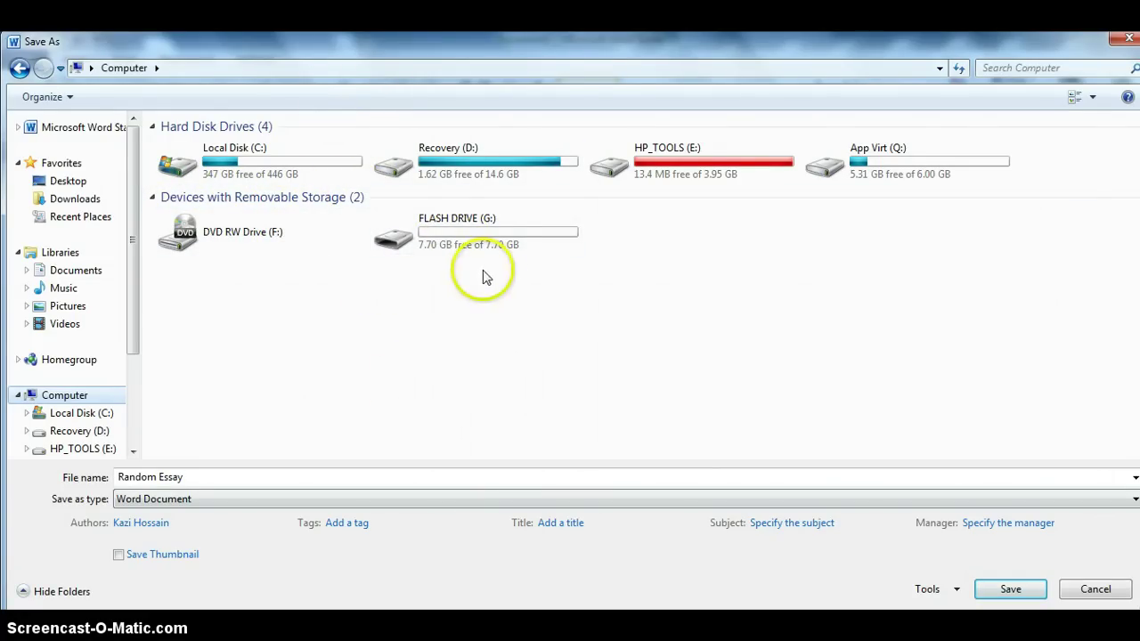
double_click(495, 236)
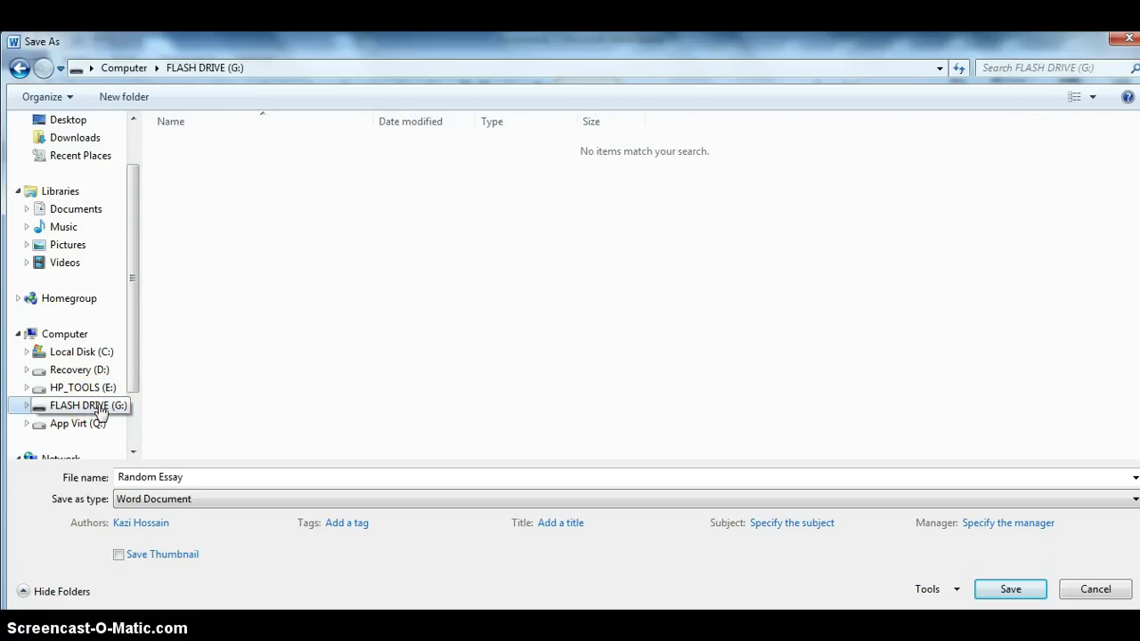
left_click(997, 594)
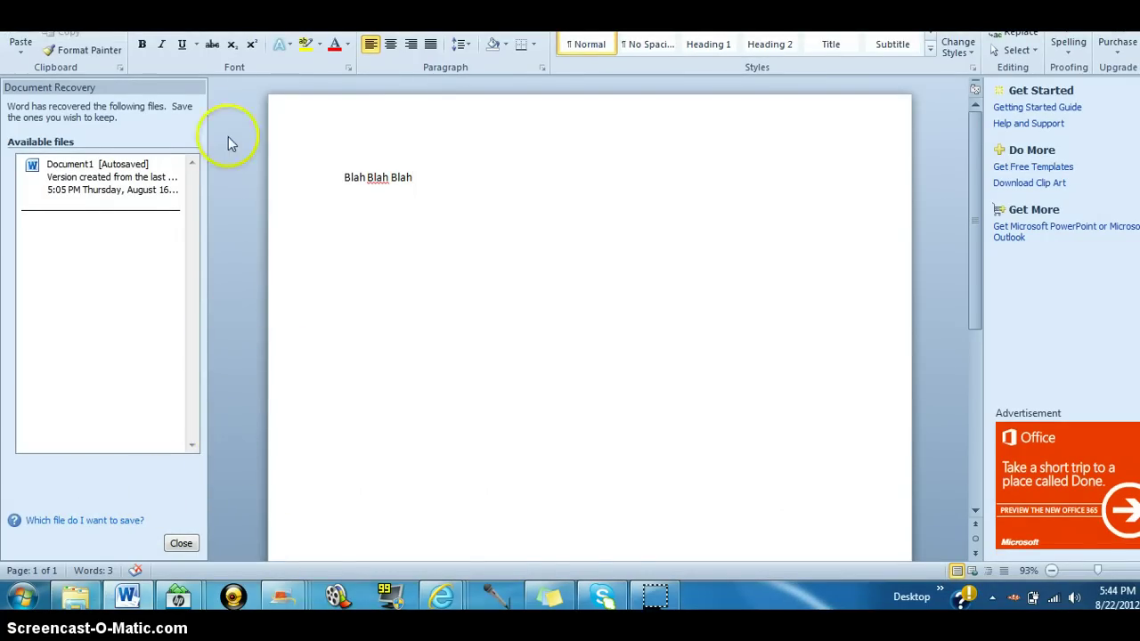
Step: Open FLASH DRIVE (G:) via Start > Computer to confirm 'Random Essay' is saved there
left_click(26, 607)
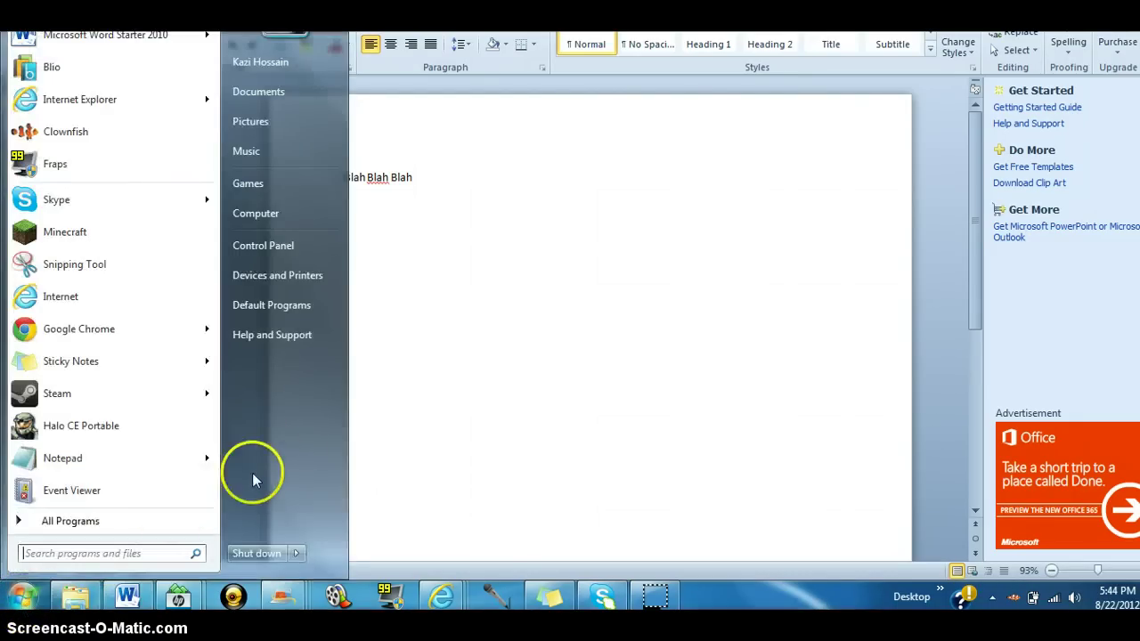
left_click(278, 215)
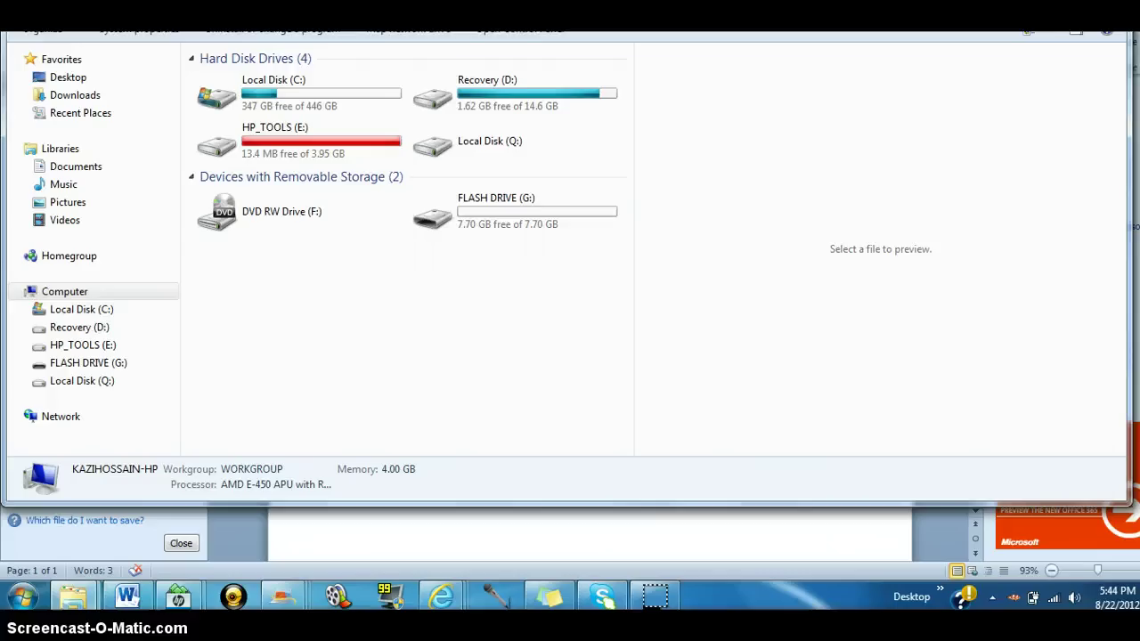
left_click_drag(553, 18, 549, 42)
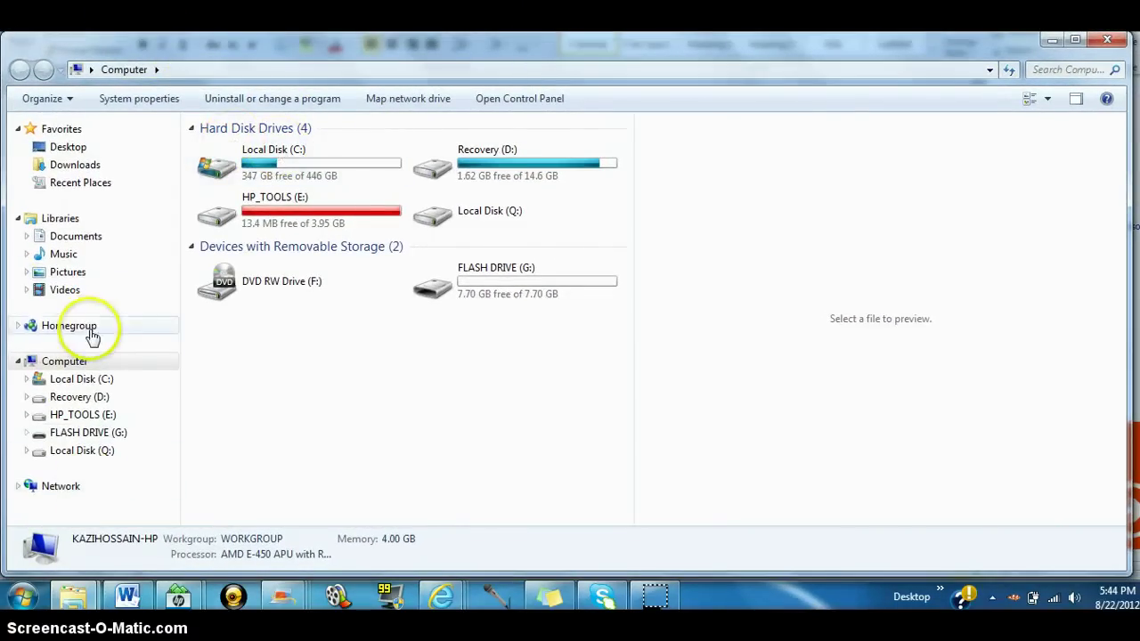
mouse_move(89, 267)
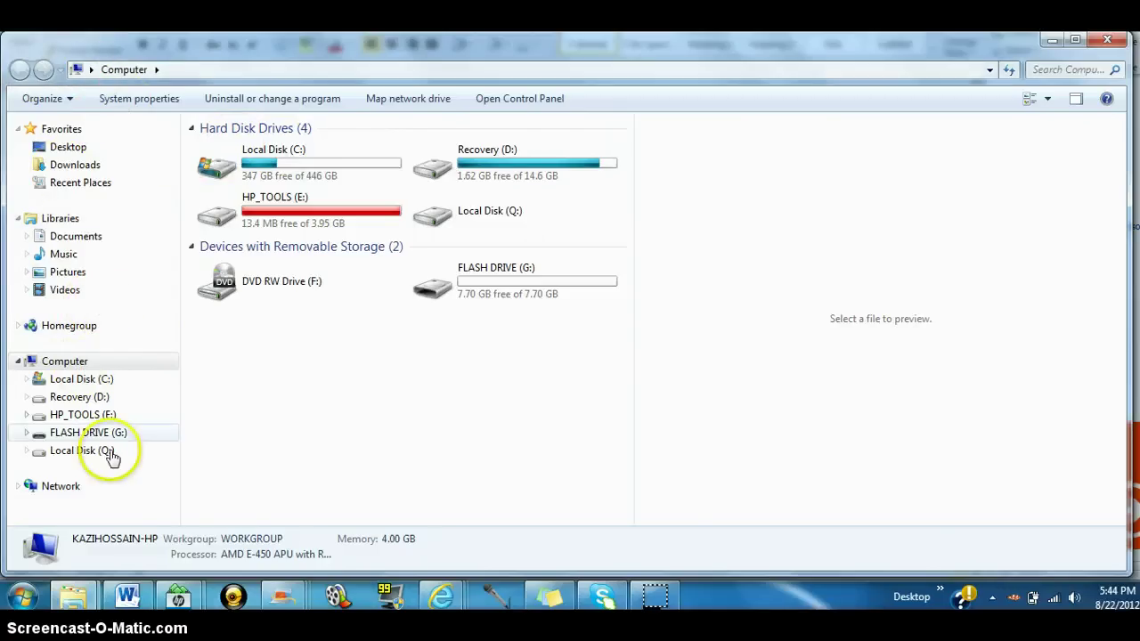
left_click(94, 364)
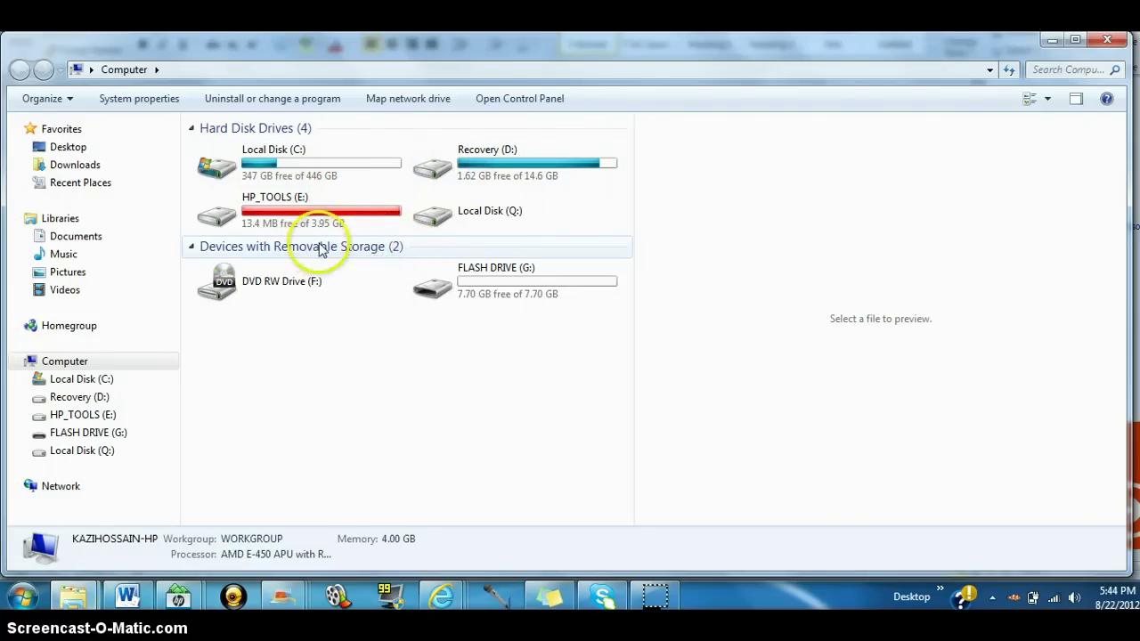
double_click(524, 285)
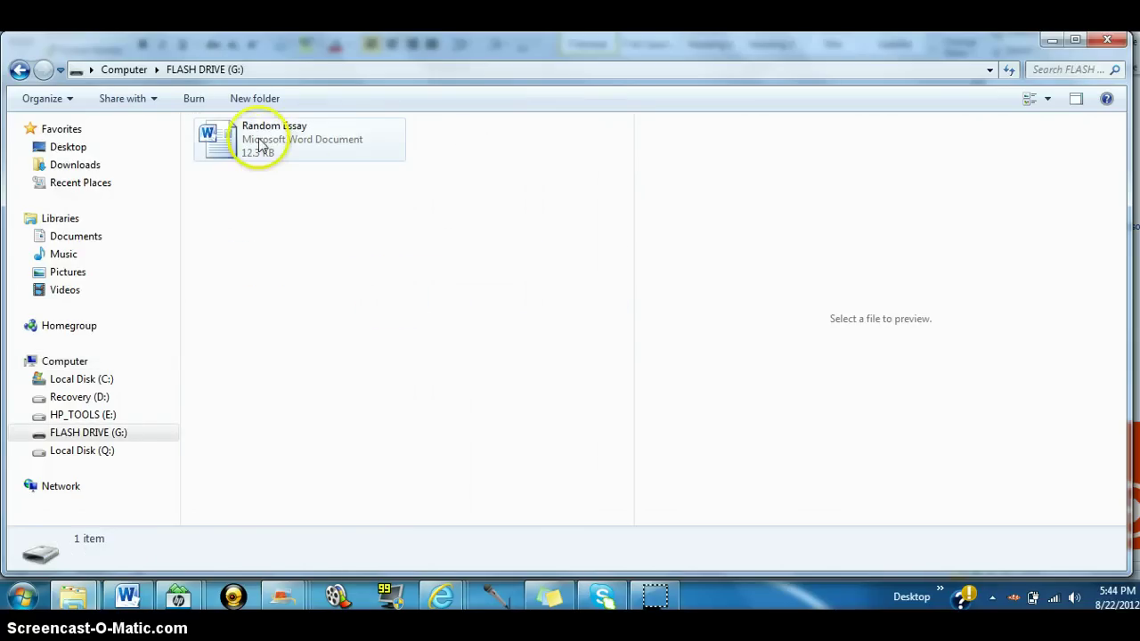